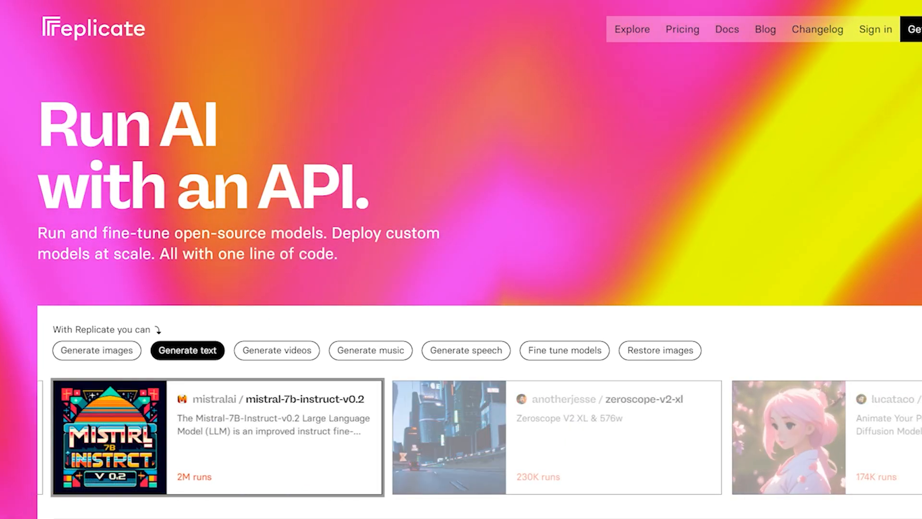
Search Replicate's models for "video matting" and open the arielreplicate/robust_video_matting model
left_click(639, 33)
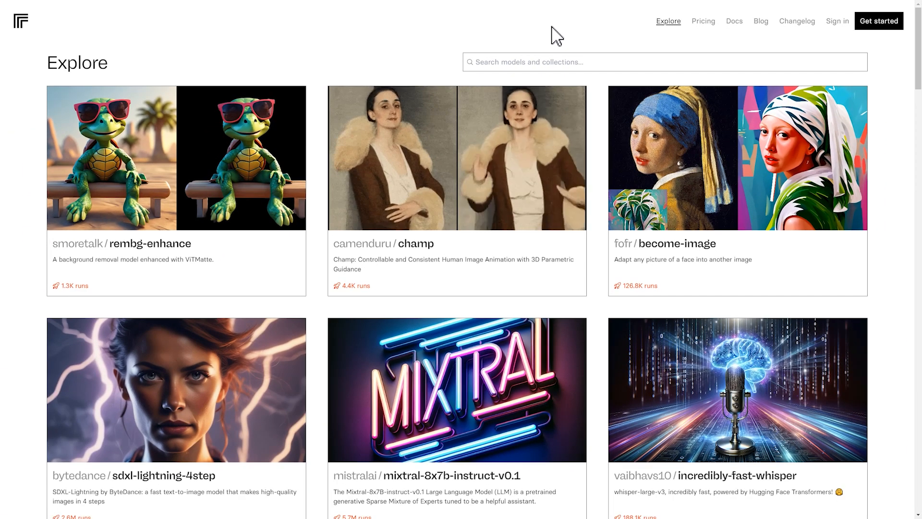
left_click(538, 61)
type("video matting")
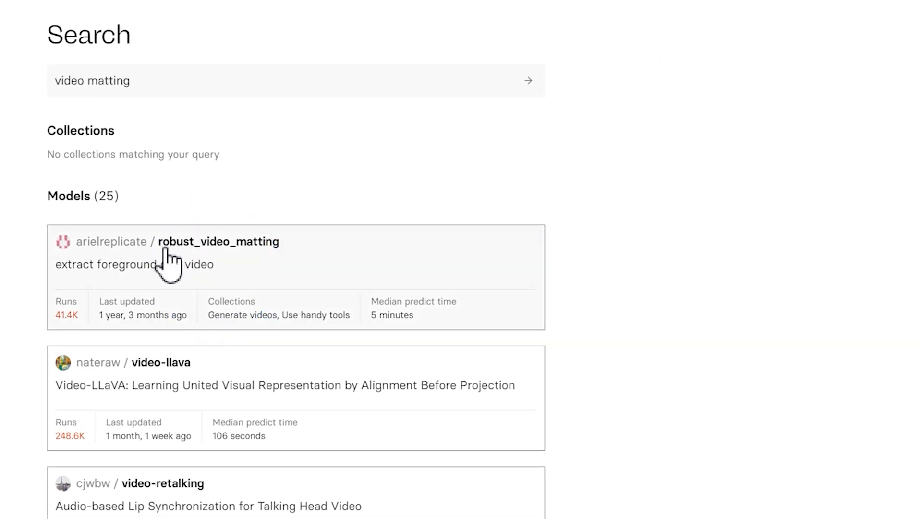
left_click(153, 261)
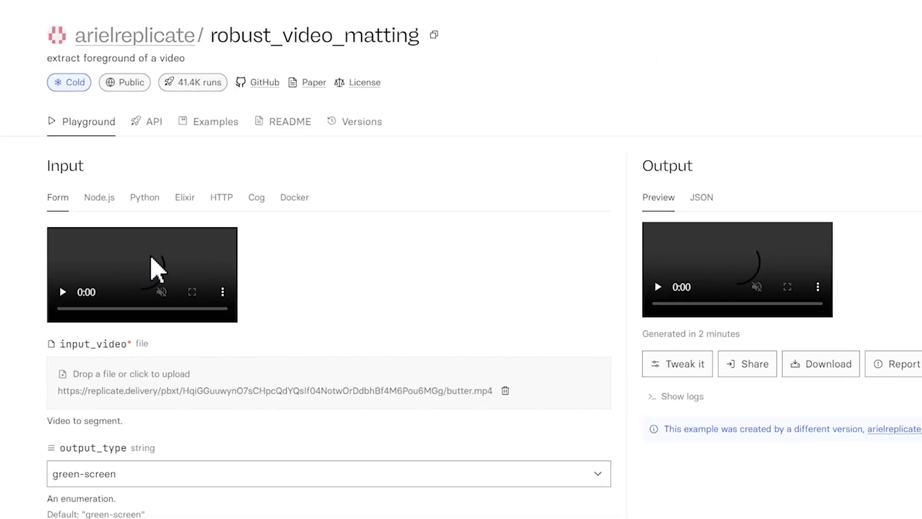
left_click(138, 240)
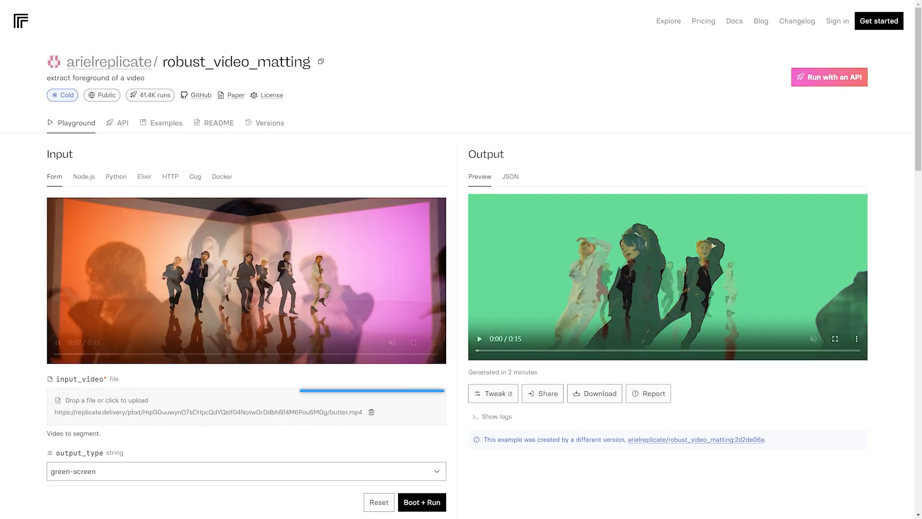
Upload talented-dancer-showcasing-freestyle-moves-in-studio-SBV-330630073-HD.mp4 as the input video and run the model with green-screen output type
left_click_drag(451, 360, 191, 411)
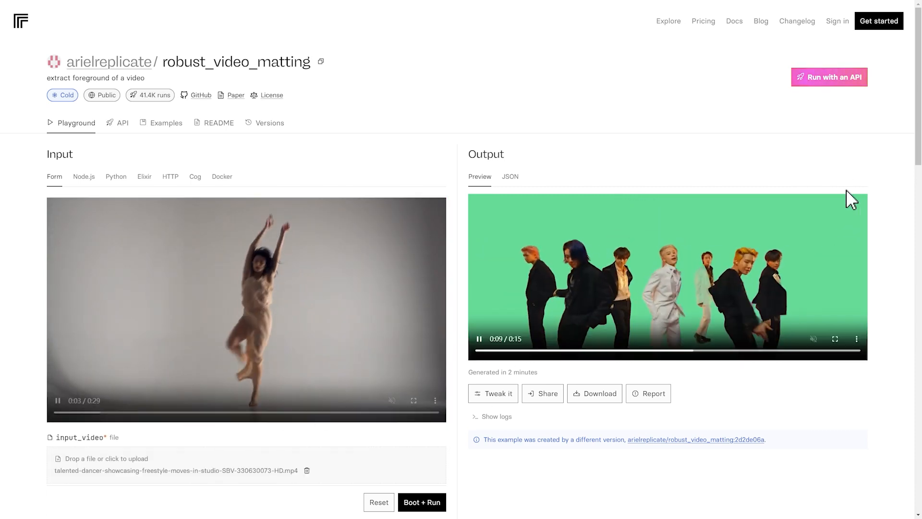
scroll(918, 135, "down", 6)
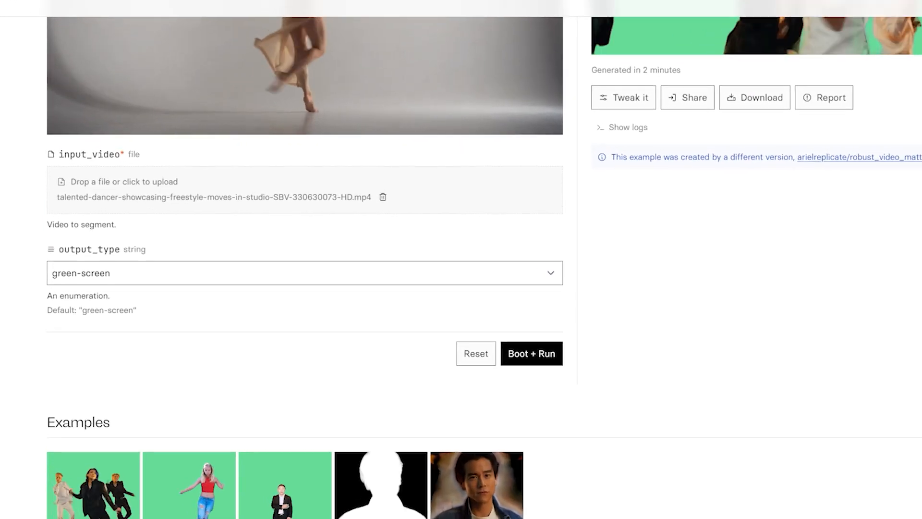
left_click(165, 284)
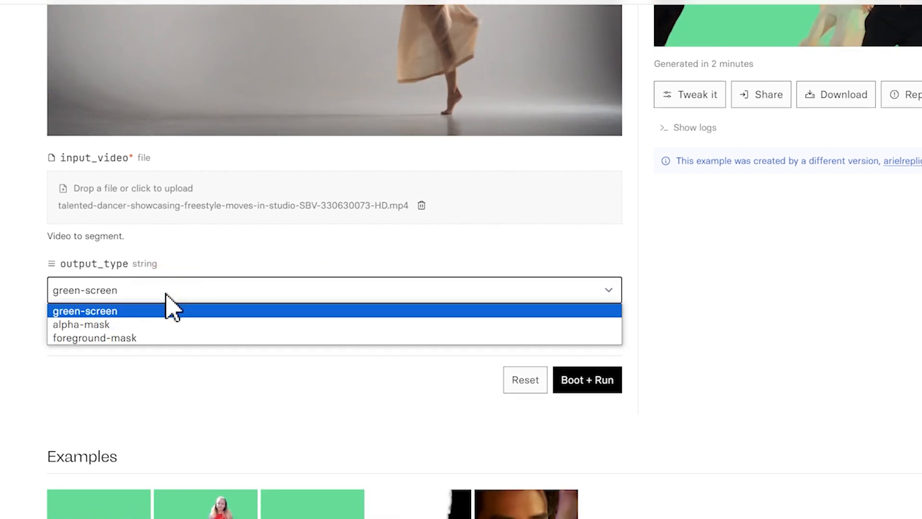
left_click(122, 312)
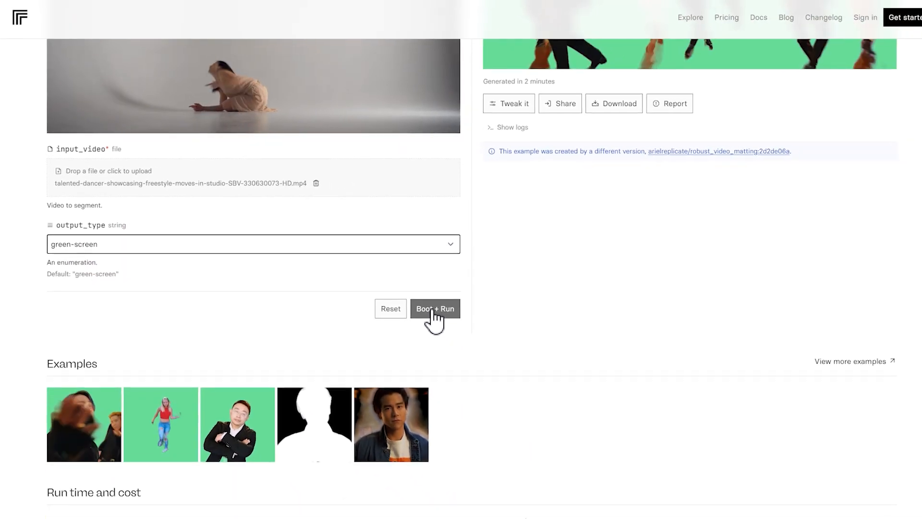
left_click(421, 307)
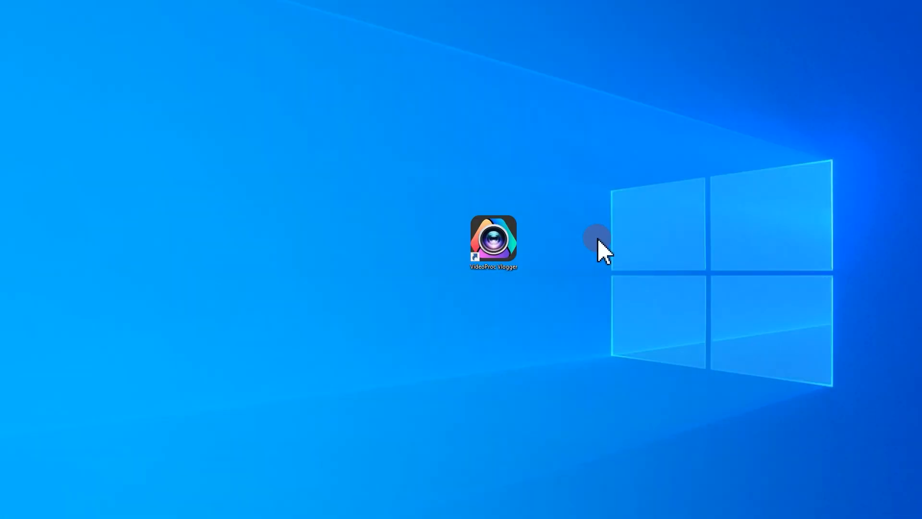
In VideoProc Vlogger, import the original and green-screen dancer clips and place them on the video and overlay tracks respectively
double_click(495, 240)
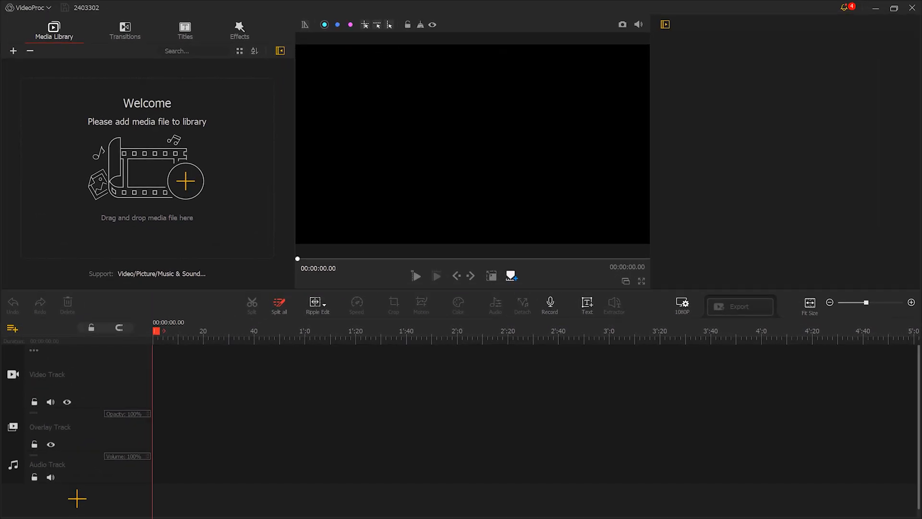
left_click_drag(471, 144, 178, 139)
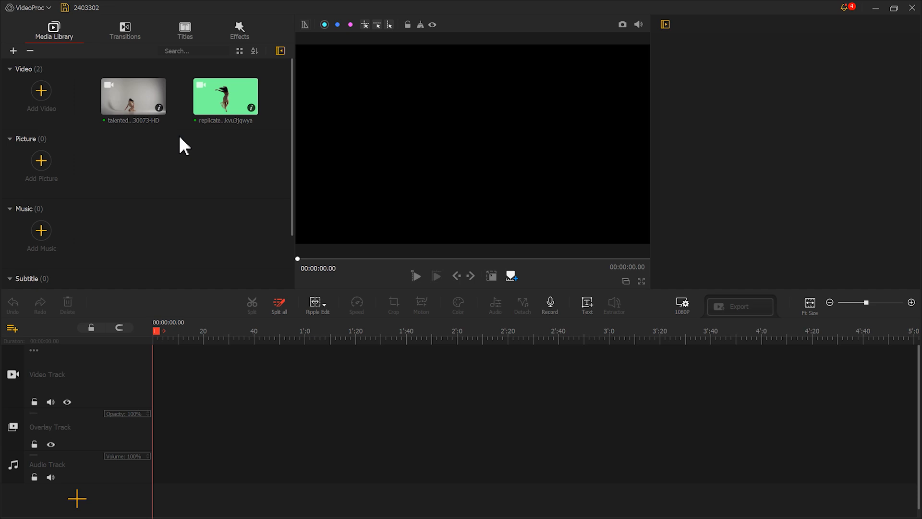
left_click_drag(140, 99, 226, 356)
left_click_drag(175, 342, 652, 343)
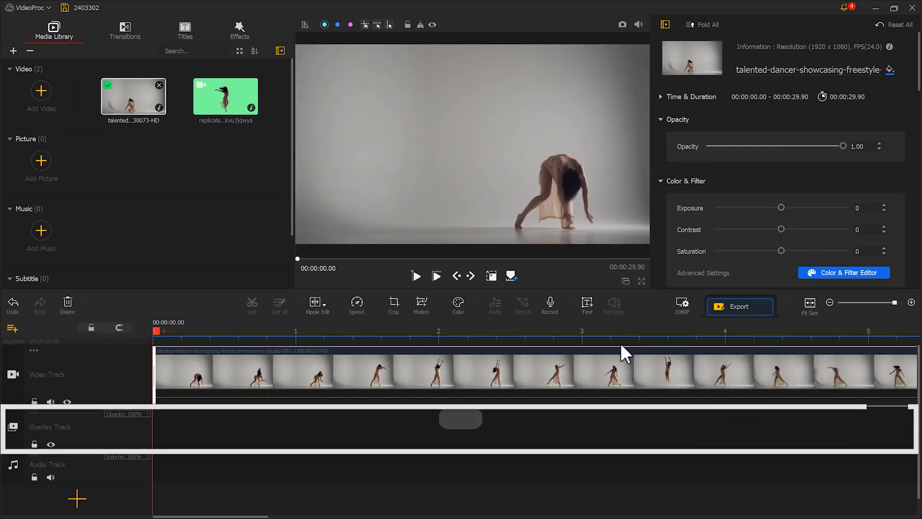
left_click_drag(229, 102, 157, 436)
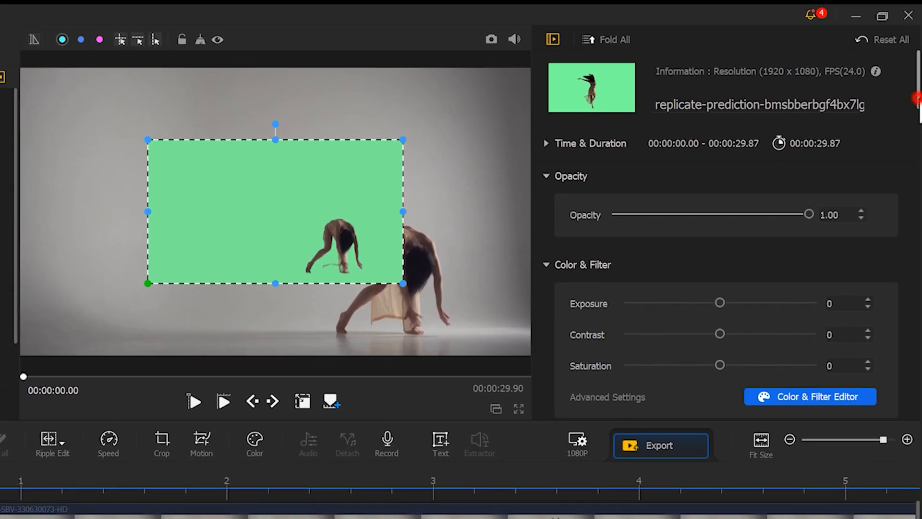
Fit the green-screen overlay clip to the screen height so it covers the original video
scroll(751, 240, "down", 10)
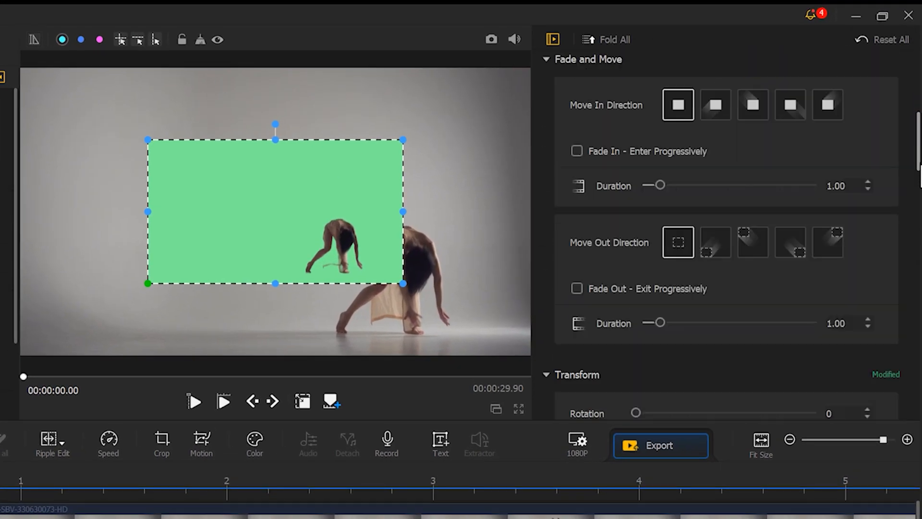
scroll(773, 248, "down", 2)
left_click(773, 246)
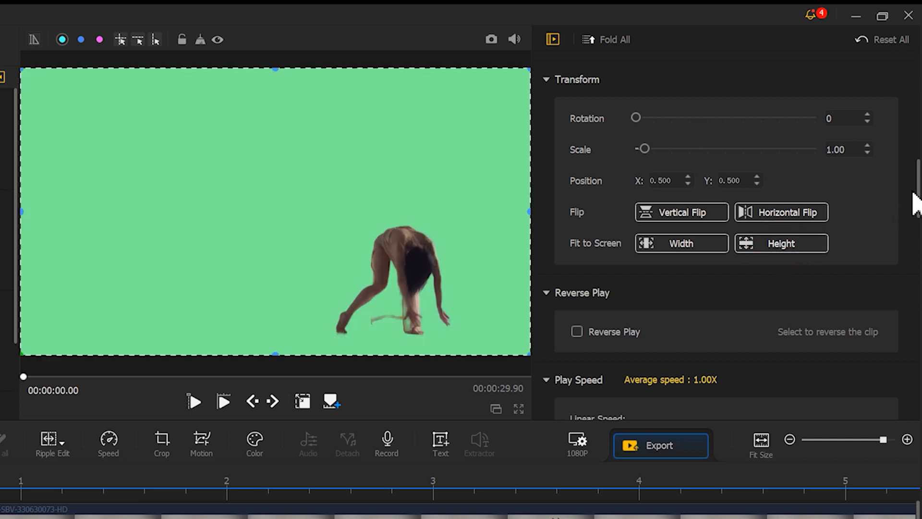
Enable Chroma Key on the overlay clip with tolerance 25 and smoothness 26
left_click_drag(917, 185, 915, 348)
left_click(586, 254)
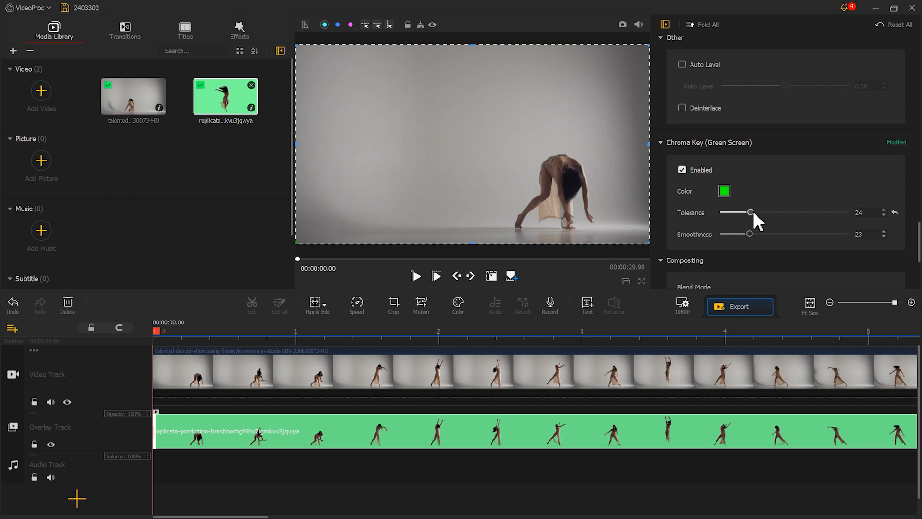
left_click_drag(757, 212, 753, 234)
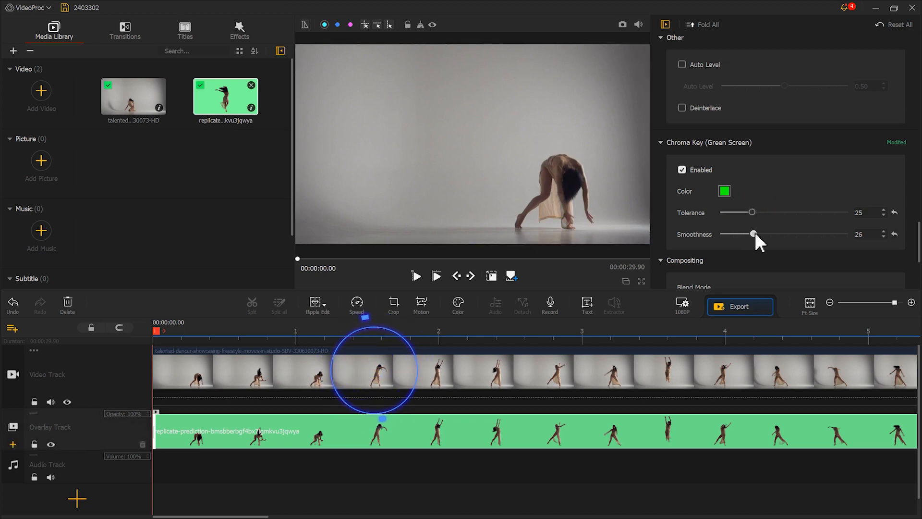
Open the Motion Editor for the original dancer clip on the video track and add a full-frame keyframe at about 2.91 s
left_click(429, 380)
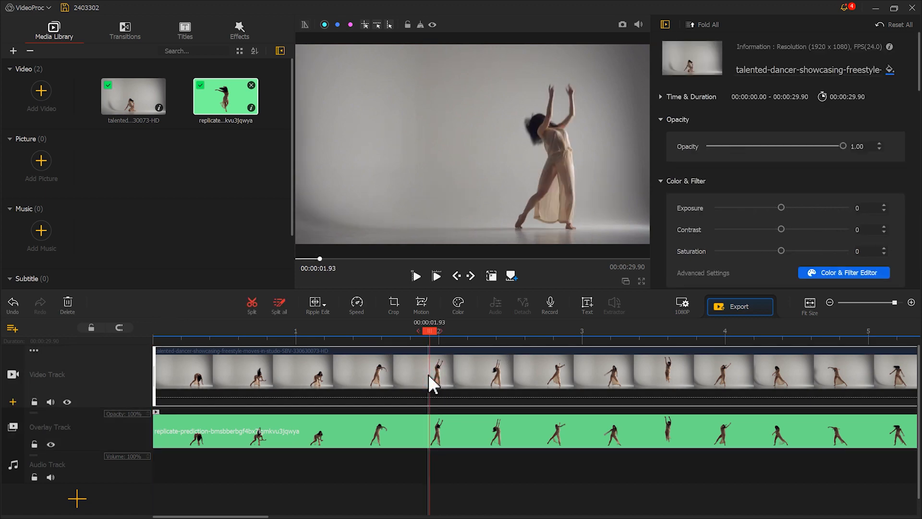
left_click(422, 305)
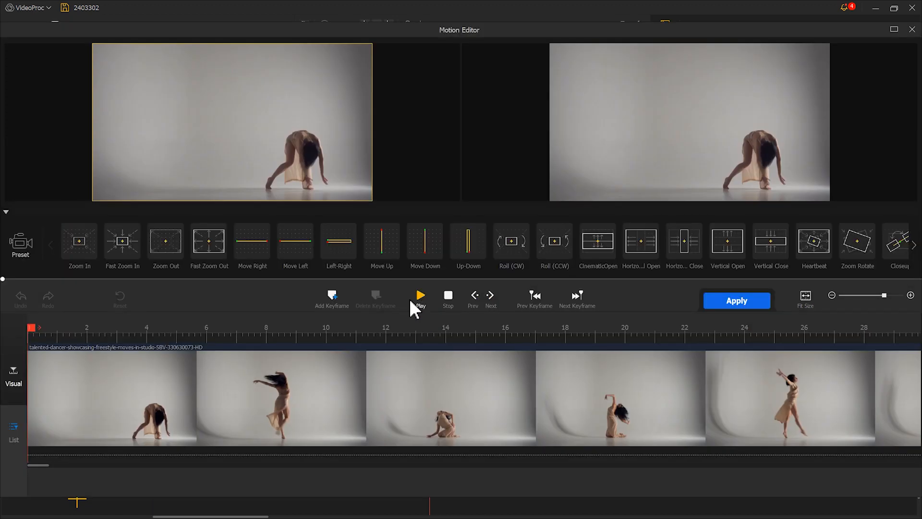
left_click_drag(32, 332, 117, 337)
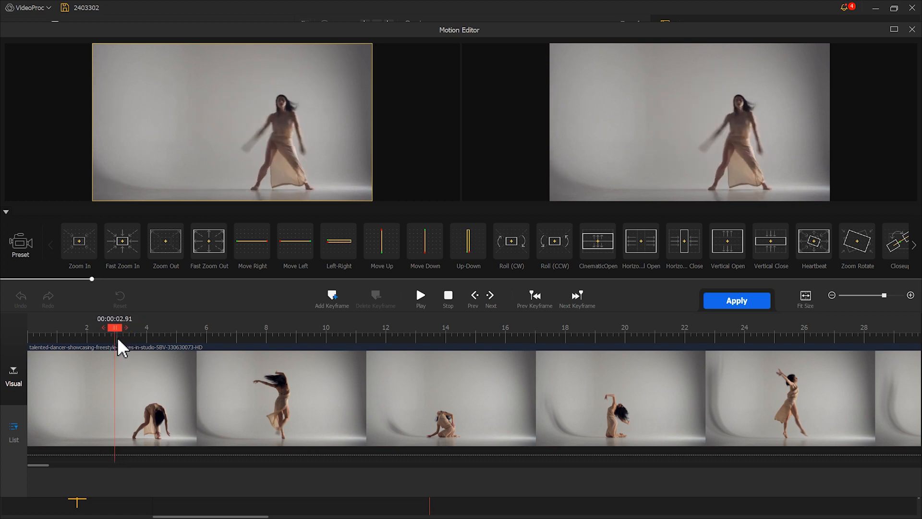
left_click(331, 298)
left_click_drag(243, 148, 182, 108)
left_click_drag(231, 124, 350, 198)
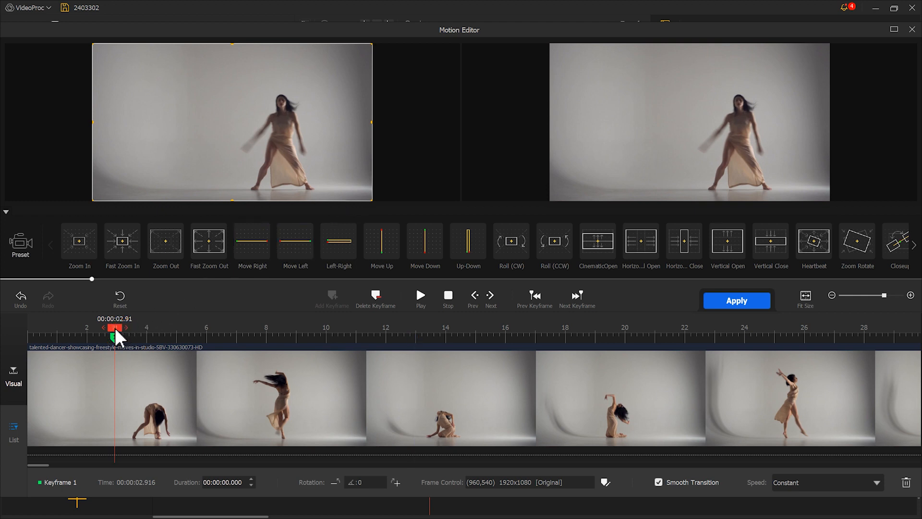
Add a second motion keyframe at about 3.33 s, where the dancer is in mid-jump
scroll(126, 336, "up", 3)
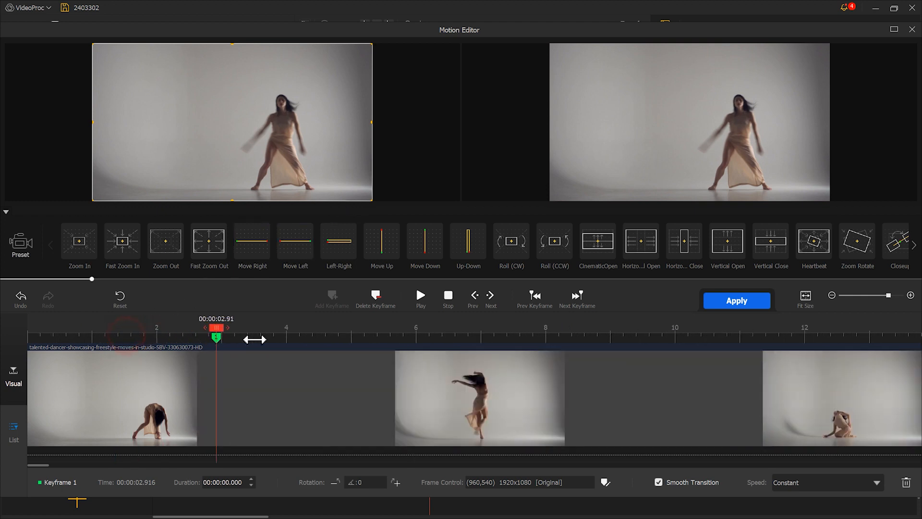
left_click_drag(287, 330, 327, 332)
key("Left")
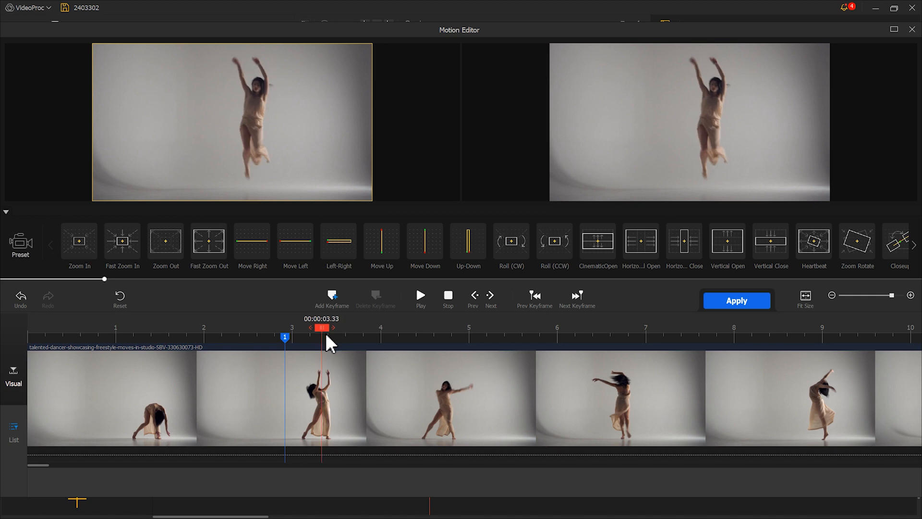
left_click(332, 300)
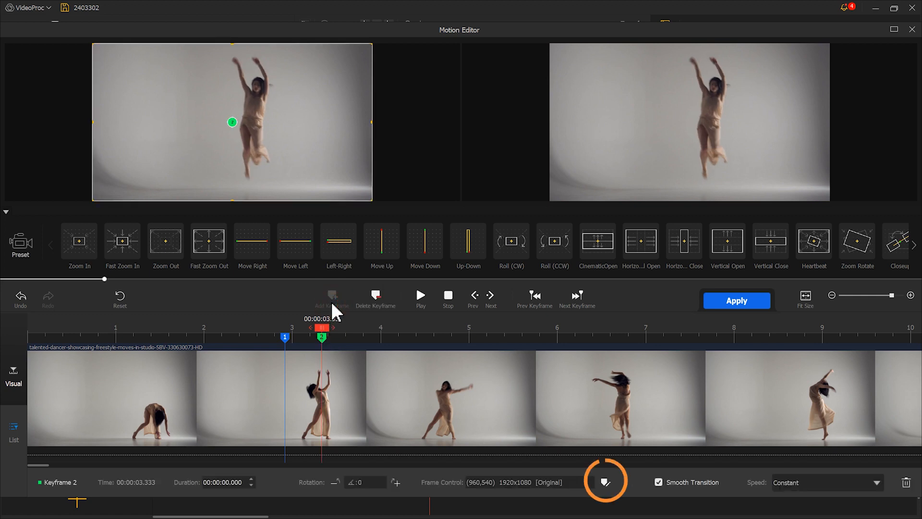
Give the second keyframe a Custom frame of about 1919x756 centred at (960,540), and set its speed to Speed Down
left_click(605, 482)
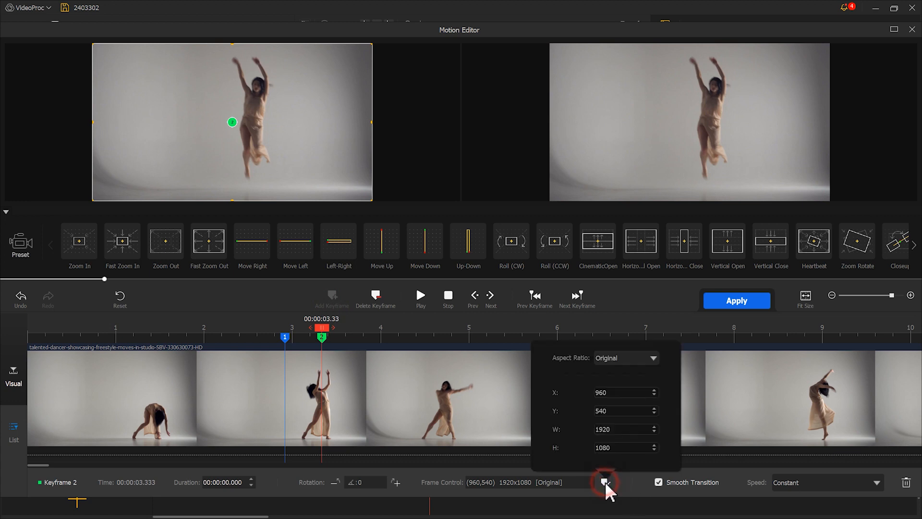
left_click(626, 366)
left_click(624, 446)
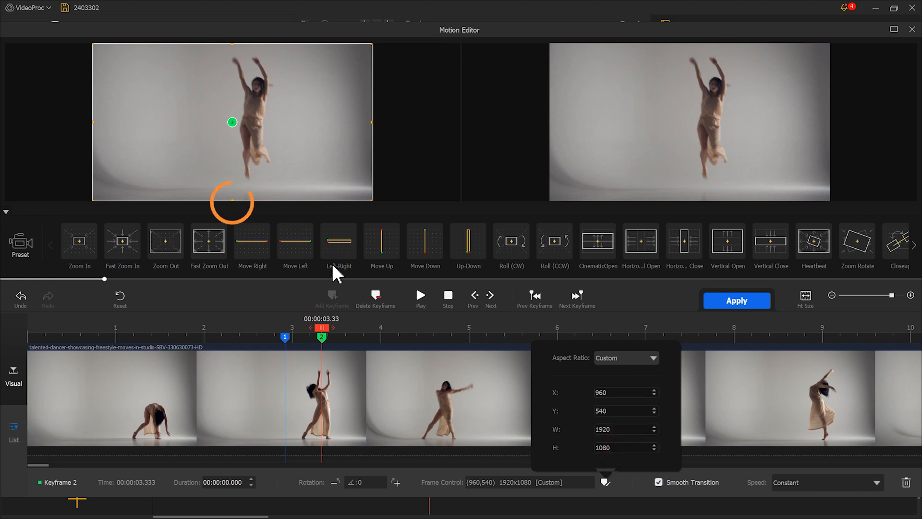
left_click(232, 201)
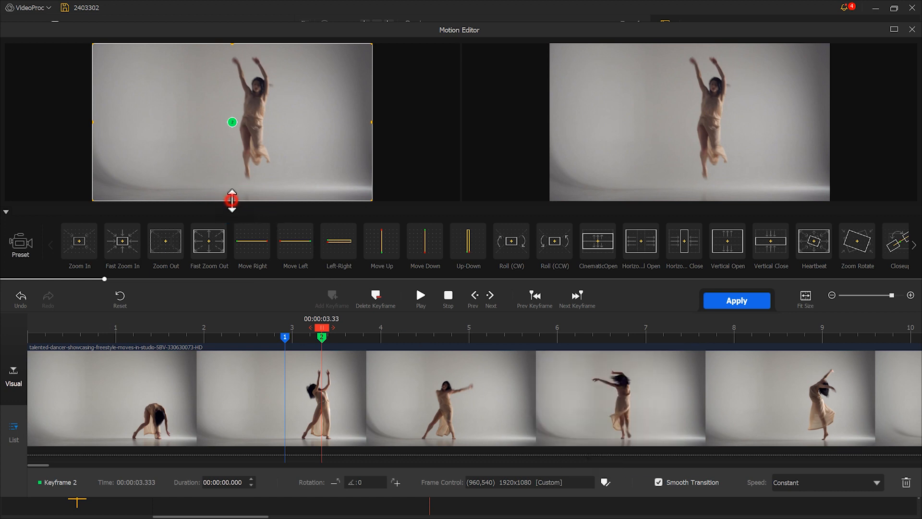
left_click_drag(231, 201, 235, 154)
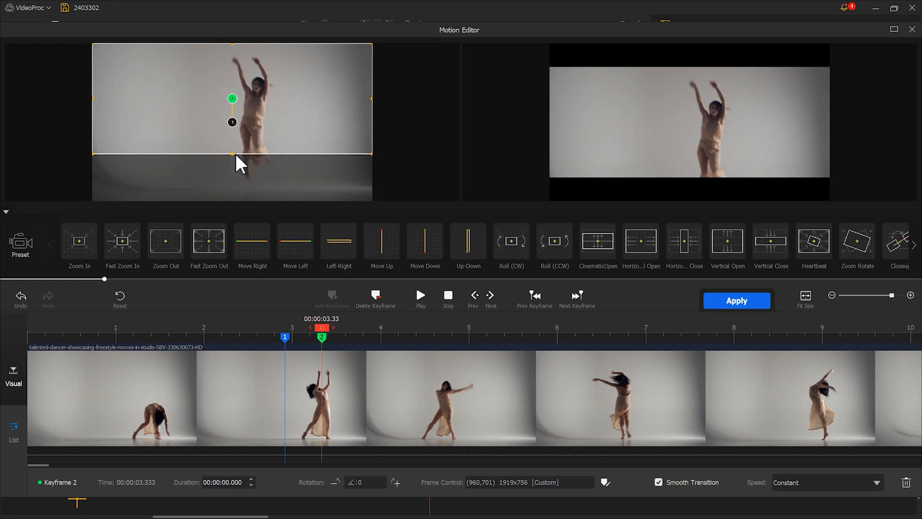
left_click_drag(262, 103, 263, 123)
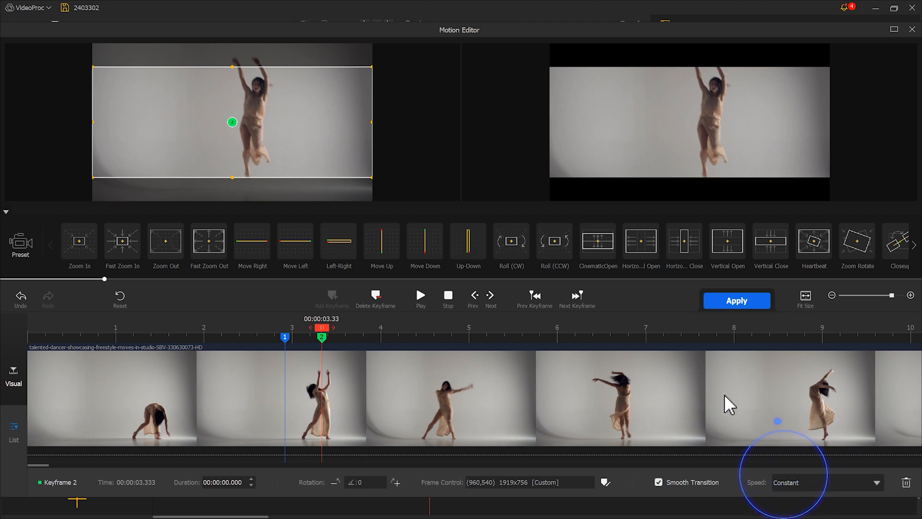
left_click(872, 489)
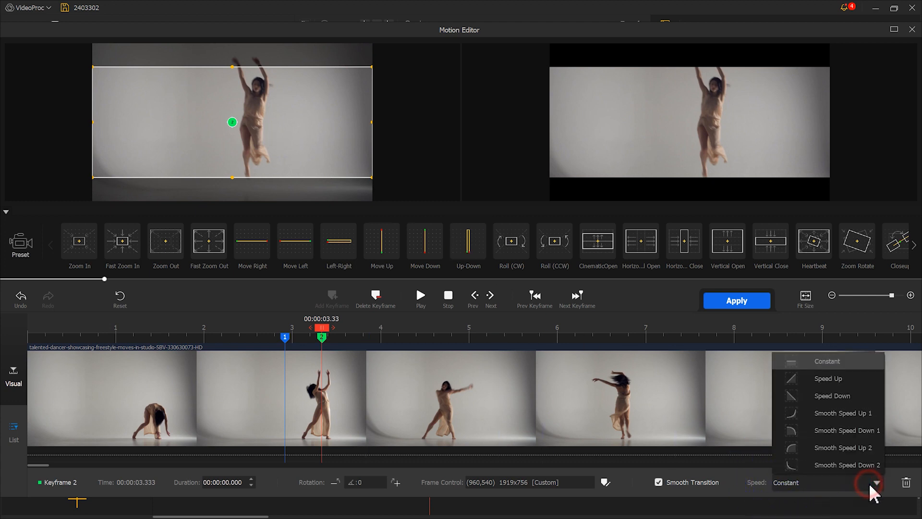
left_click(846, 396)
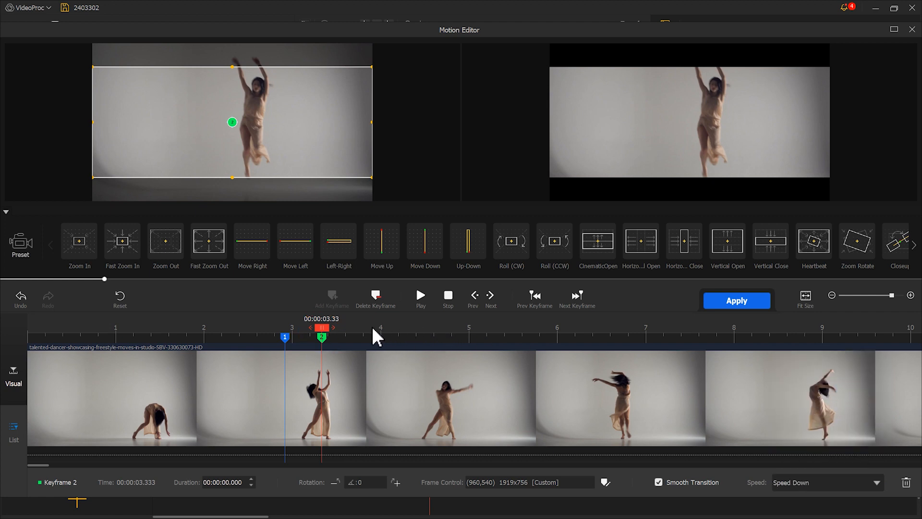
Add two more motion keyframes with the same cropped frame at about 6.29 s and 6.75 s
left_click_drag(324, 336, 589, 336)
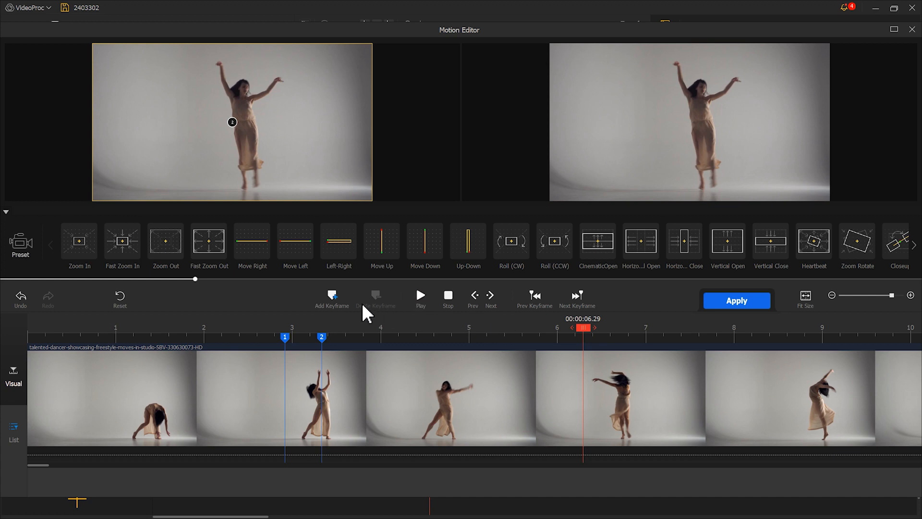
left_click(346, 303)
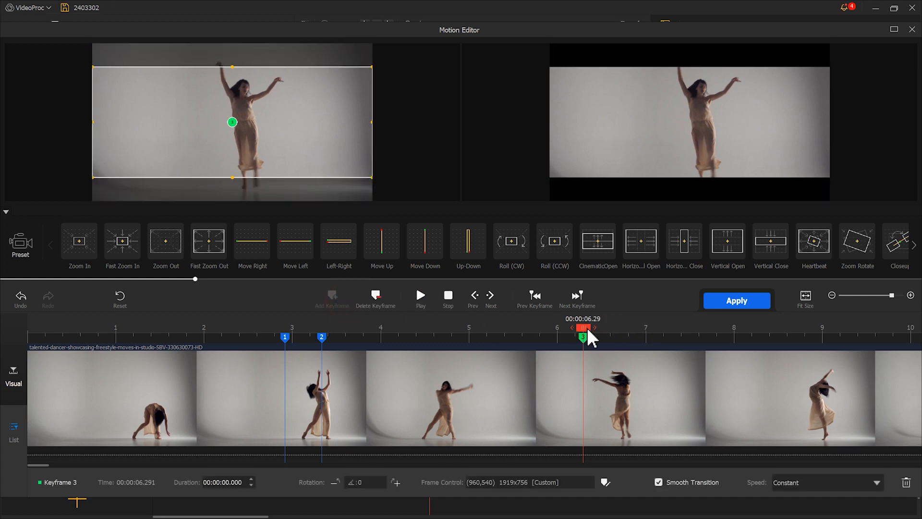
left_click_drag(590, 332, 630, 334)
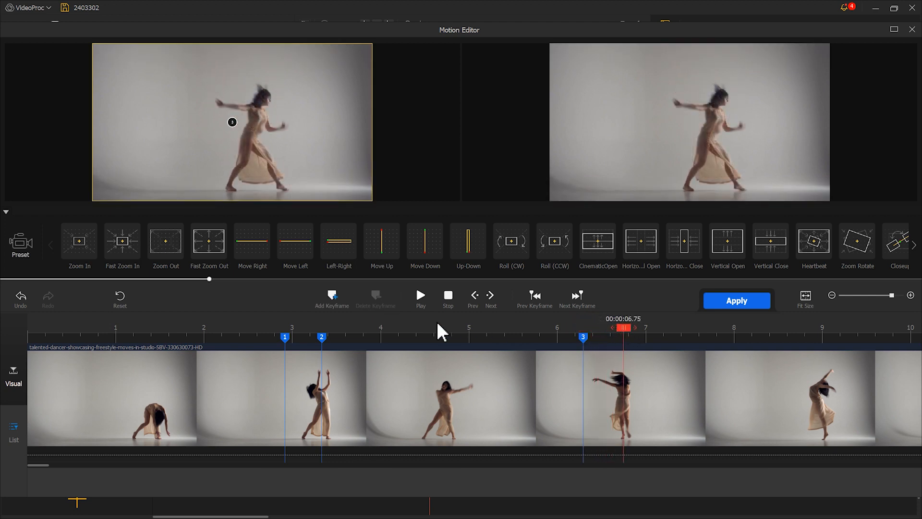
left_click(345, 312)
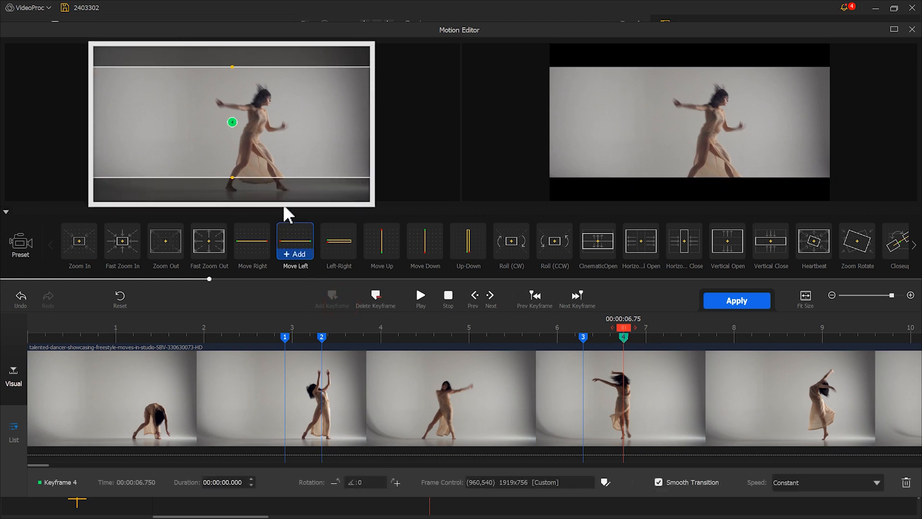
Expand the fourth keyframe to a full frame of about 1919x1077 with Speed Down, then apply the motion and preview the dancer's pop-out
left_click_drag(295, 150, 295, 131)
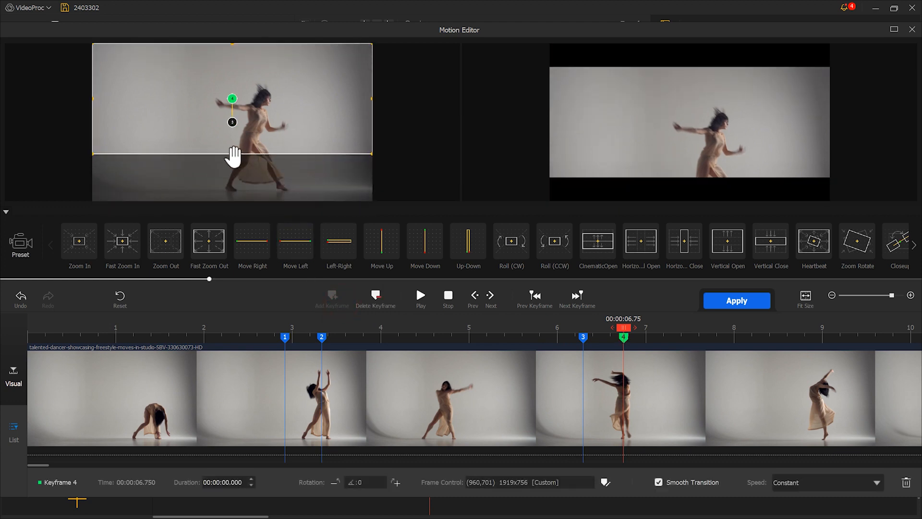
left_click_drag(233, 155, 234, 201)
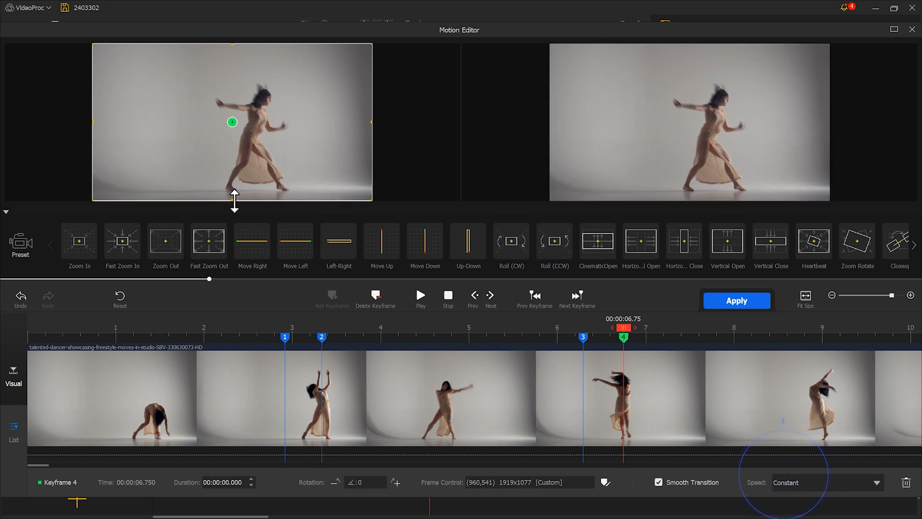
left_click(809, 487)
left_click(819, 403)
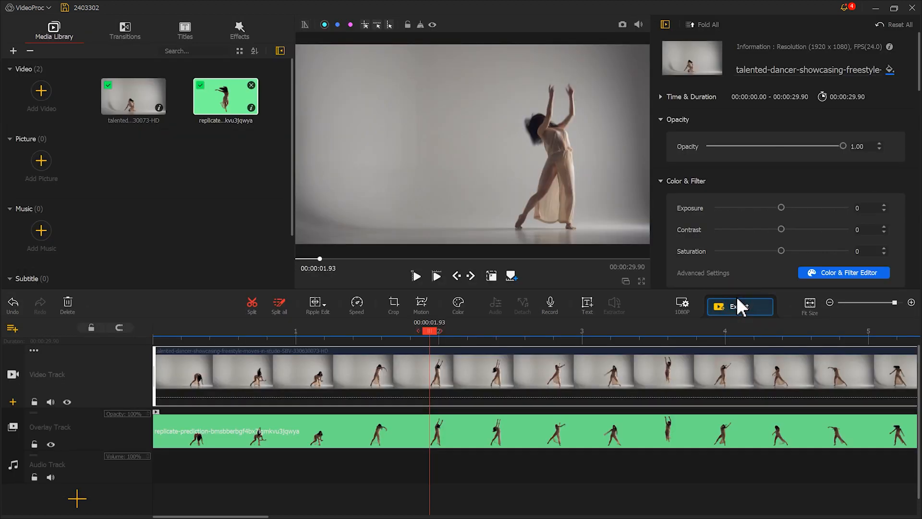
left_click(437, 277)
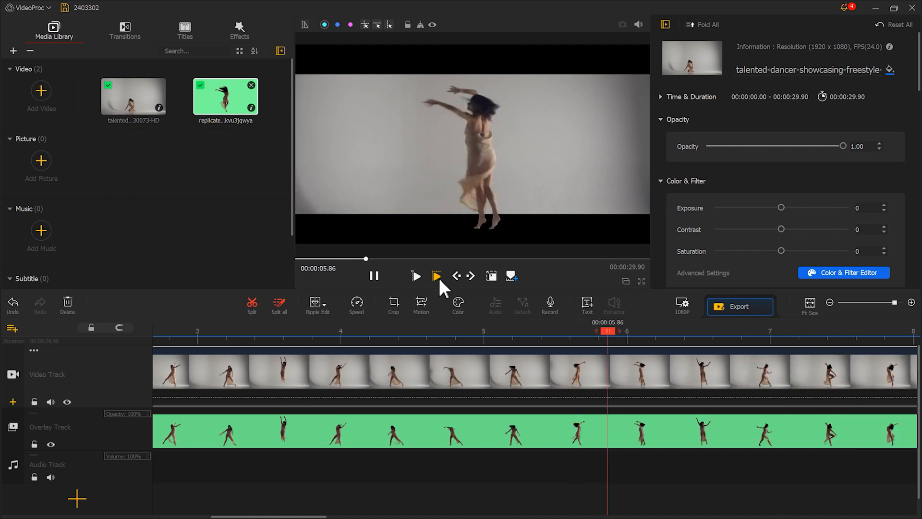
left_click(377, 275)
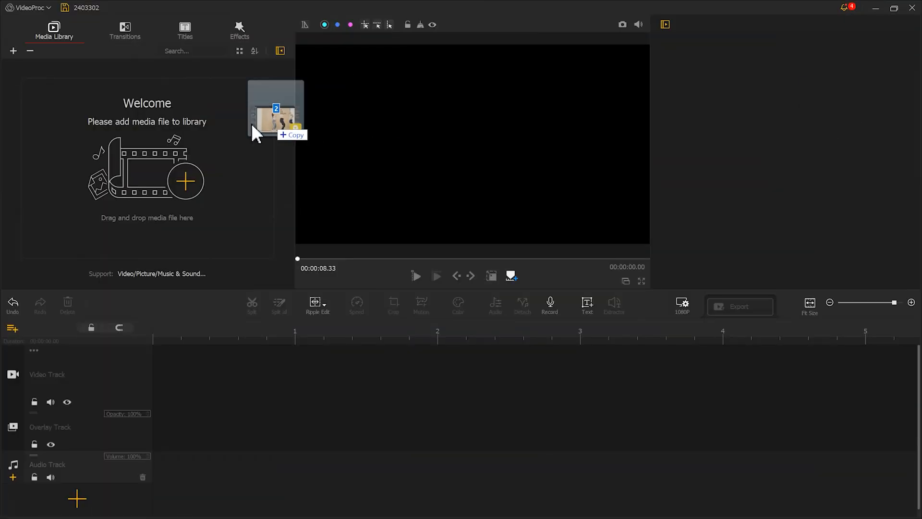
Import the group dance video and its green-screen version, placing the original on the video track and the green-screen clip on the overlay track
left_click_drag(252, 126, 175, 137)
left_click_drag(226, 96, 174, 351)
left_click_drag(133, 96, 159, 472)
scroll(721, 182, "up", 10)
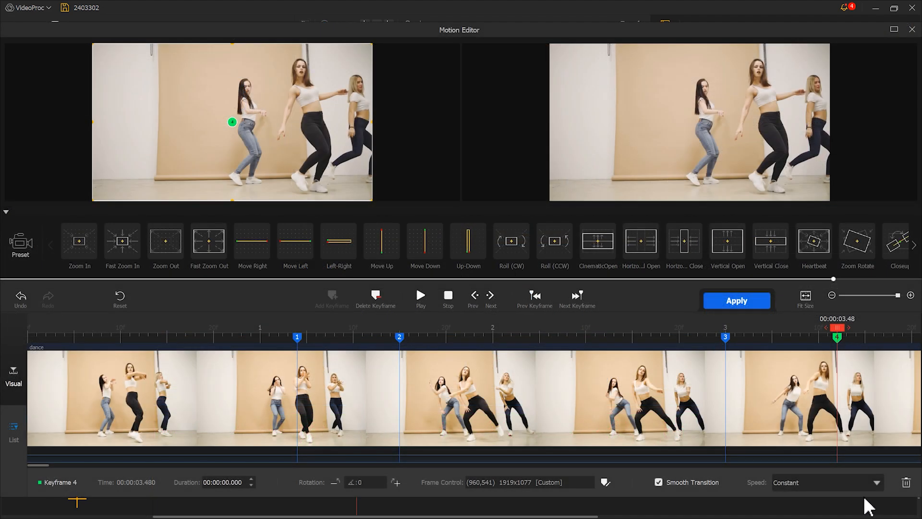
Set the fourth keyframe of the dance clip at about 3.48 s to Speed Down, then apply the motion and play back the result
left_click(855, 490)
left_click(850, 398)
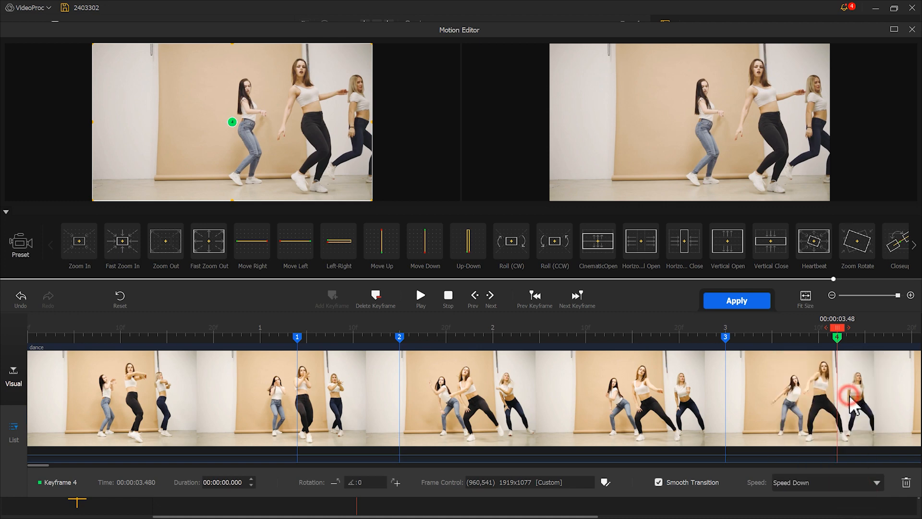
left_click(753, 303)
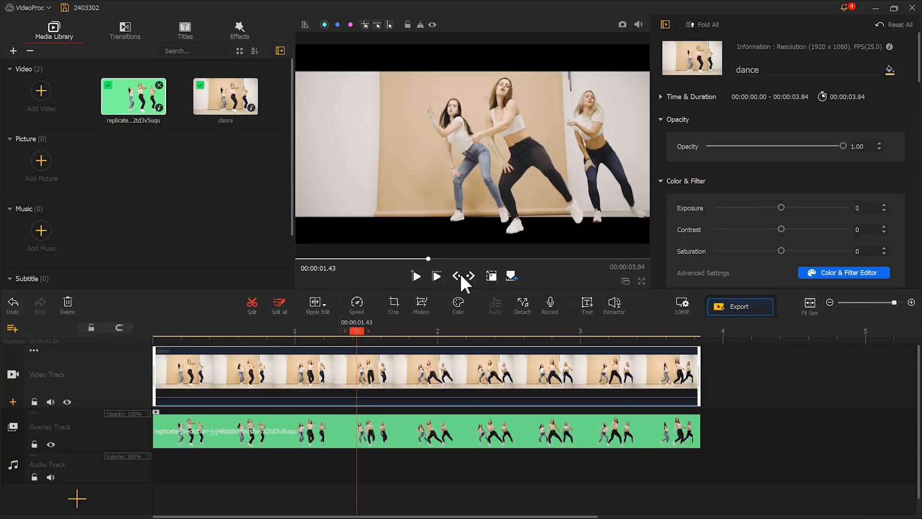
left_click(437, 277)
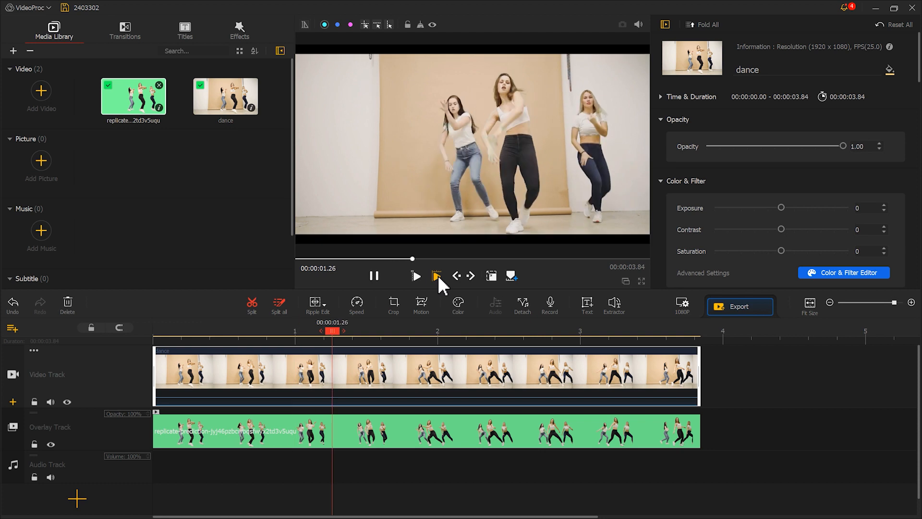